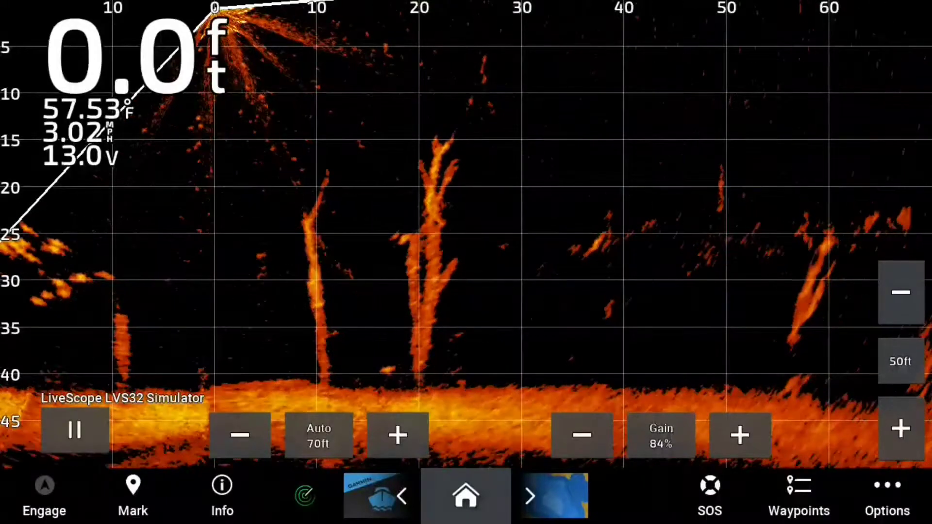
Step: Raise the forward sonar gain from 84% to 86%
left_click(887, 497)
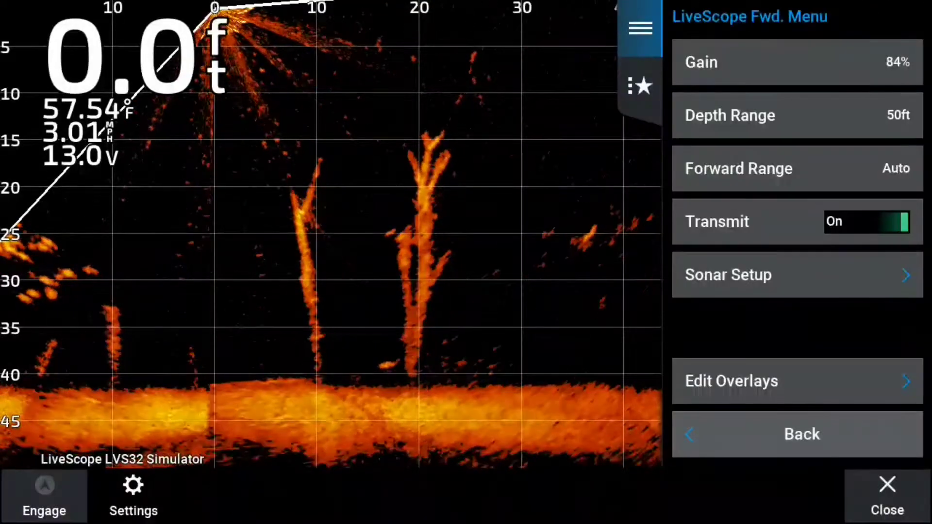
left_click(798, 62)
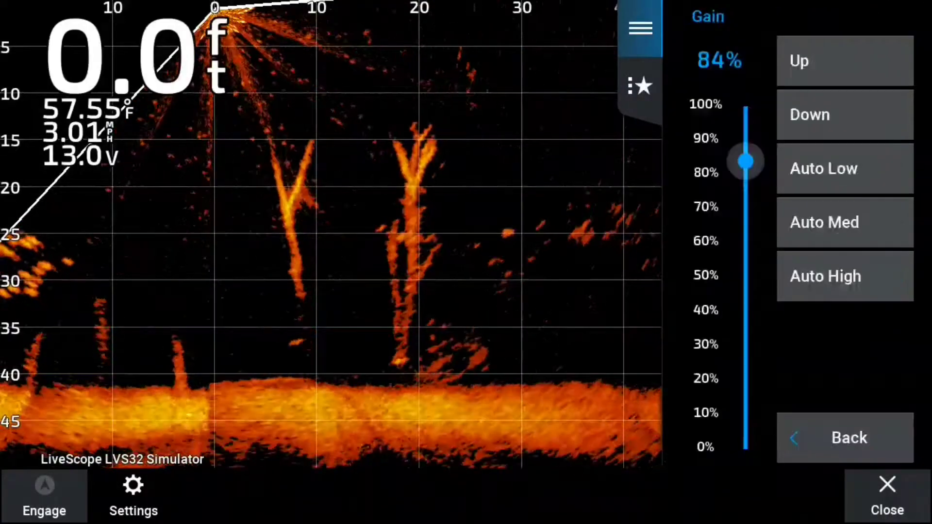
left_click_drag(745, 160, 744, 207)
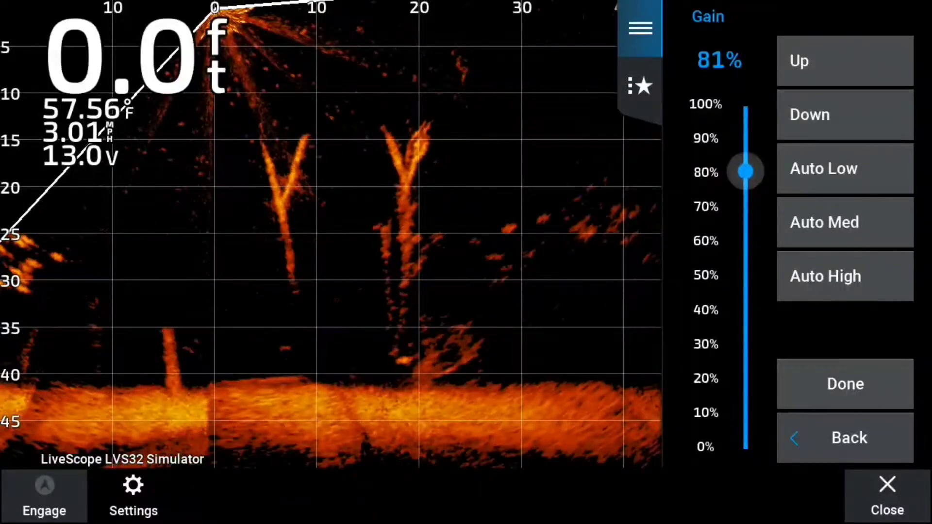
left_click_drag(745, 171, 745, 158)
left_click(845, 384)
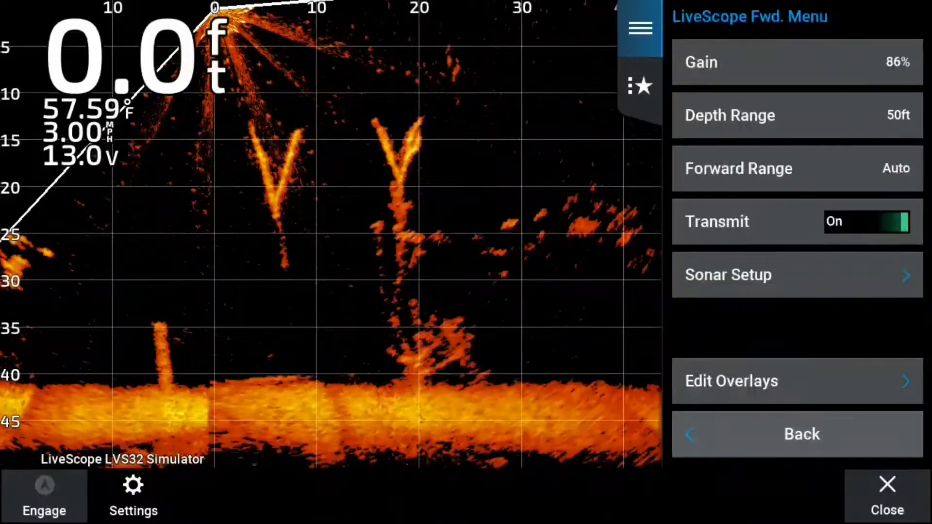
left_click(797, 62)
left_click(845, 438)
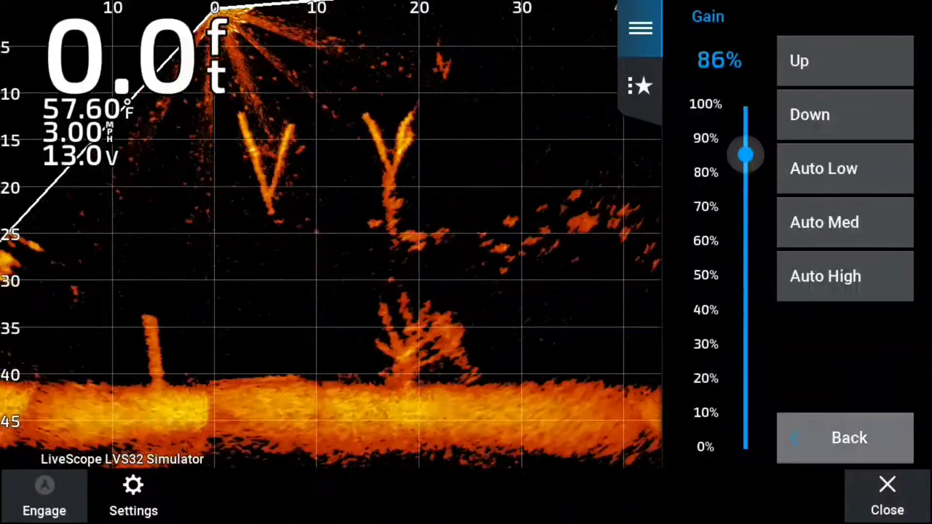
Step: Lower the Color Limit in Sonar Setup > Appearance to 42%
left_click(797, 270)
left_click(797, 61)
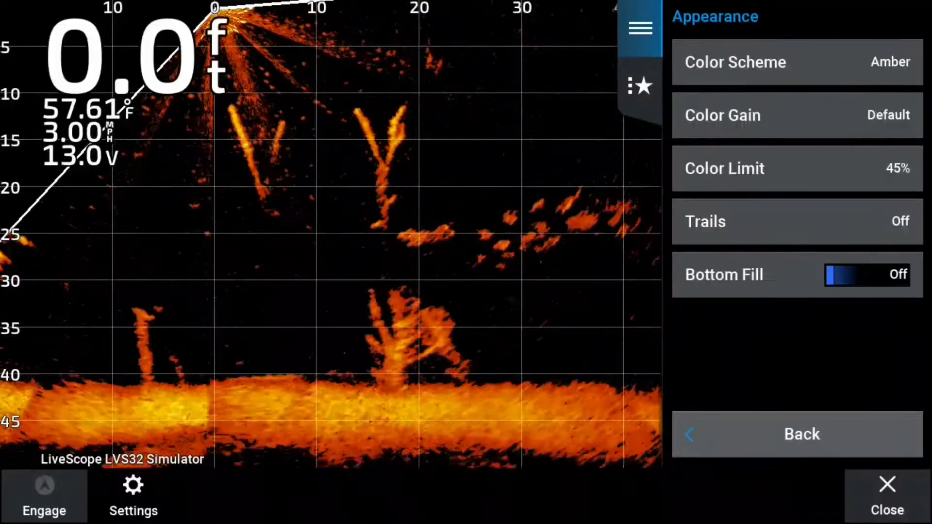
left_click(797, 168)
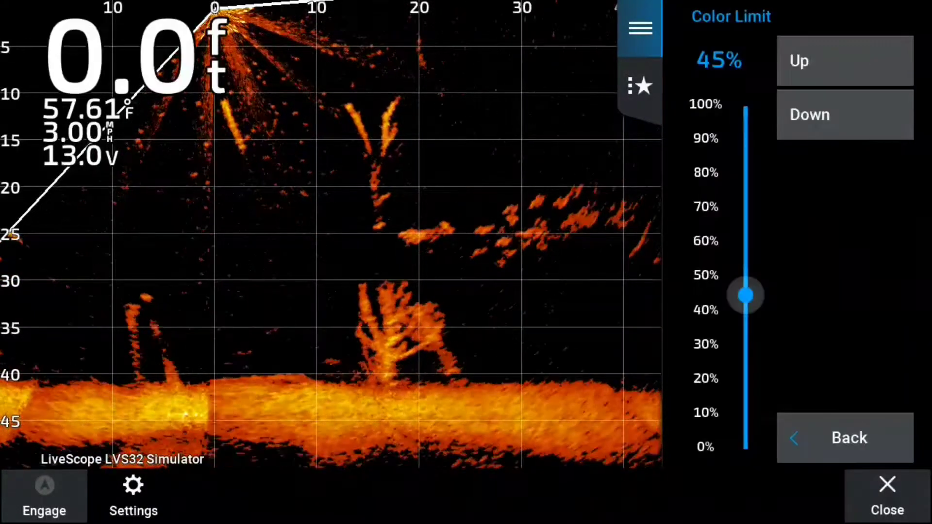
left_click_drag(744, 291, 744, 250)
left_click_drag(744, 289, 745, 303)
left_click(845, 383)
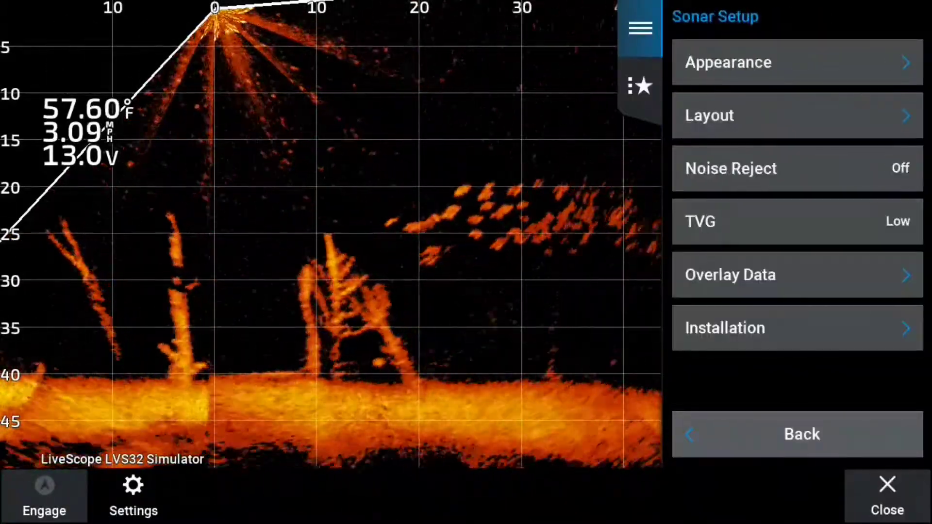
Step: Raise the Color Gain in the Appearance settings
left_click(797, 62)
left_click(866, 275)
left_click(797, 115)
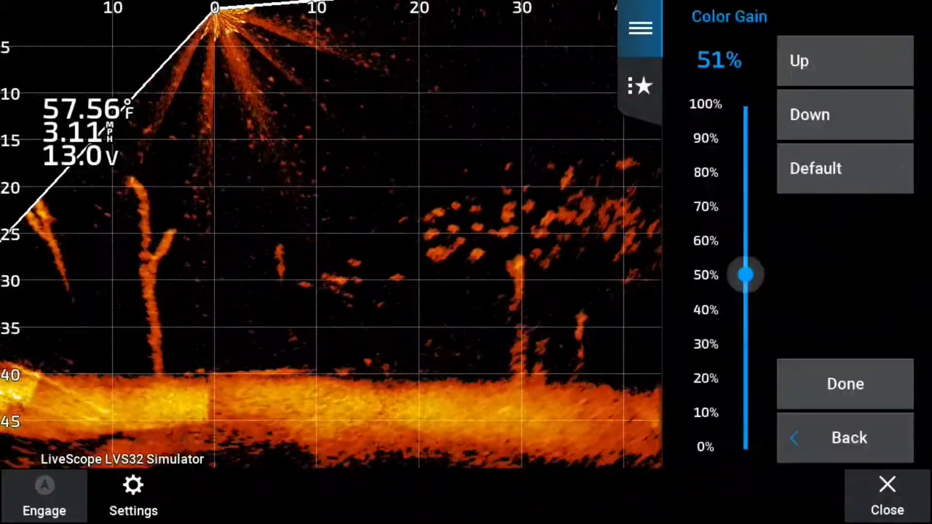
left_click_drag(744, 271, 744, 150)
left_click(887, 495)
left_click(887, 495)
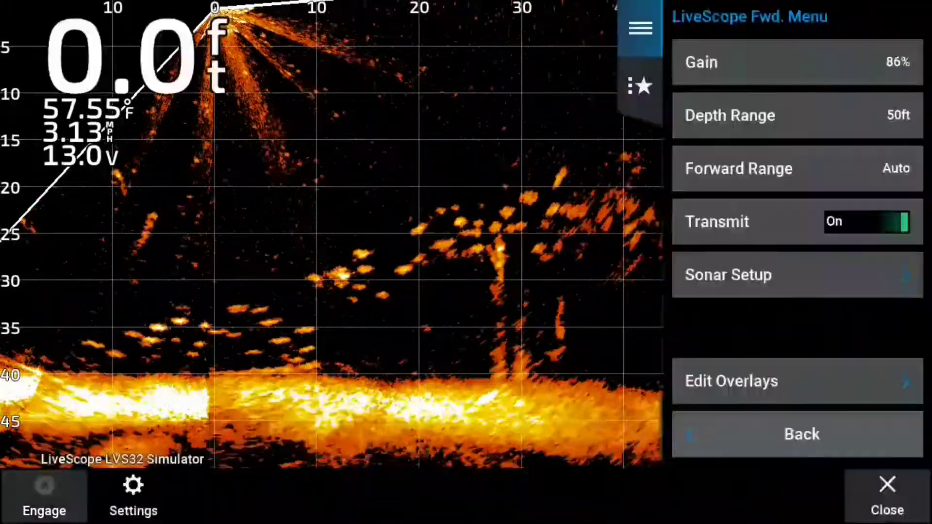
Step: Save the settings as a new preset 'LAKE X', fixing a mistyped letter in the name
left_click(640, 87)
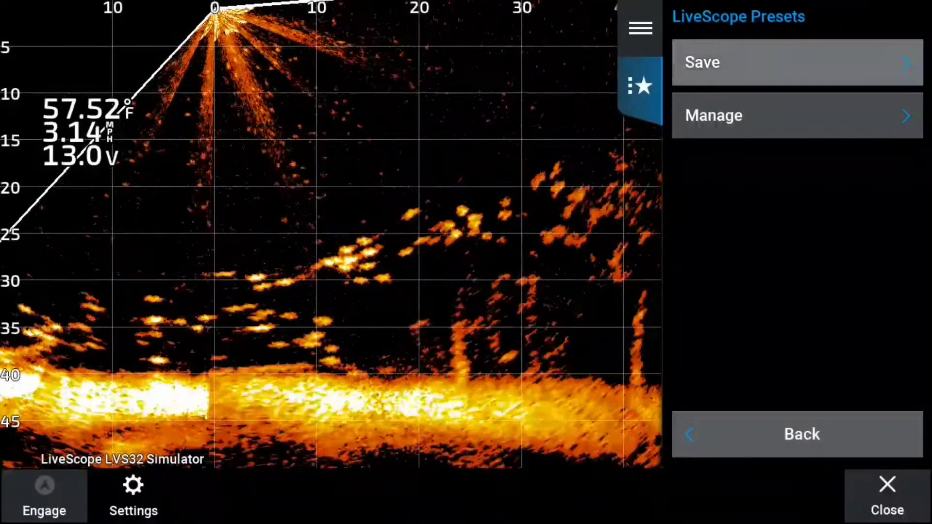
left_click(796, 63)
left_click(797, 63)
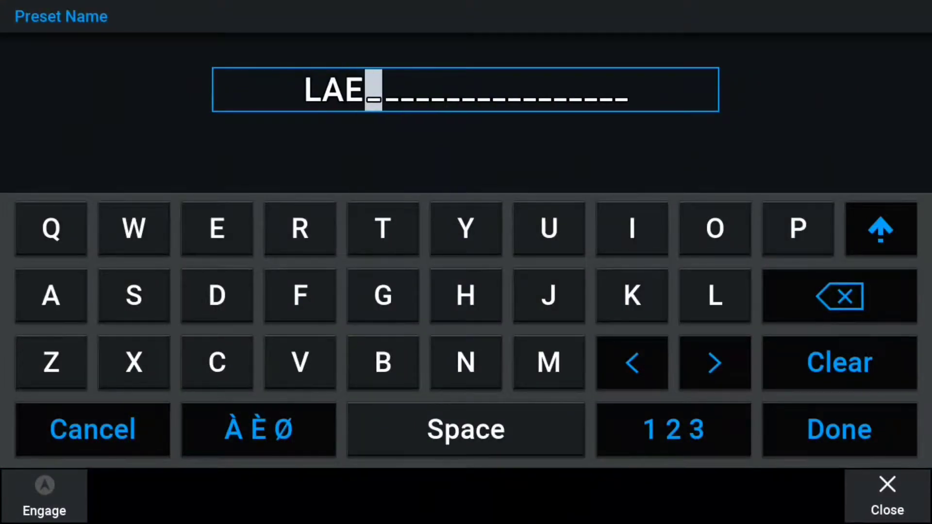
left_click(839, 295)
type("KE X")
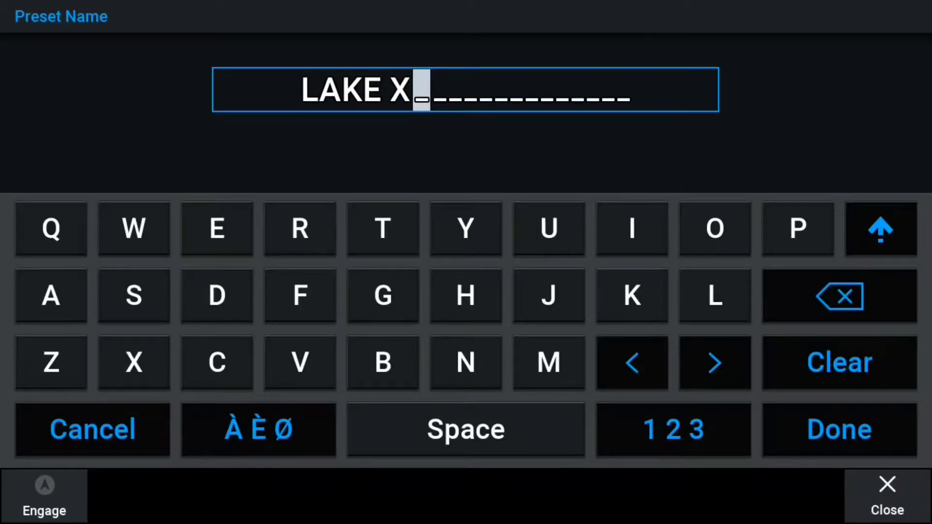
left_click(839, 430)
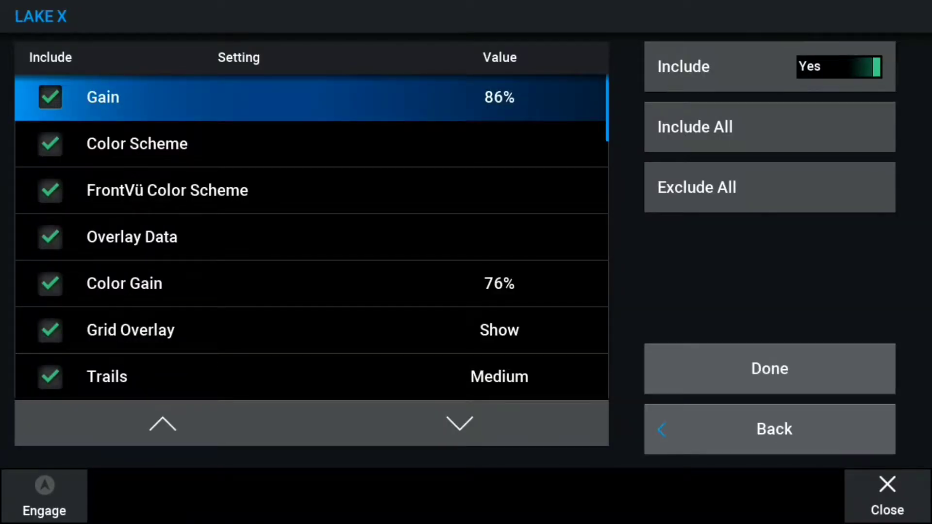
scroll(311, 240, "down", 3)
scroll(311, 241, "down", 1)
scroll(311, 240, "down", 2)
scroll(311, 241, "down", 3)
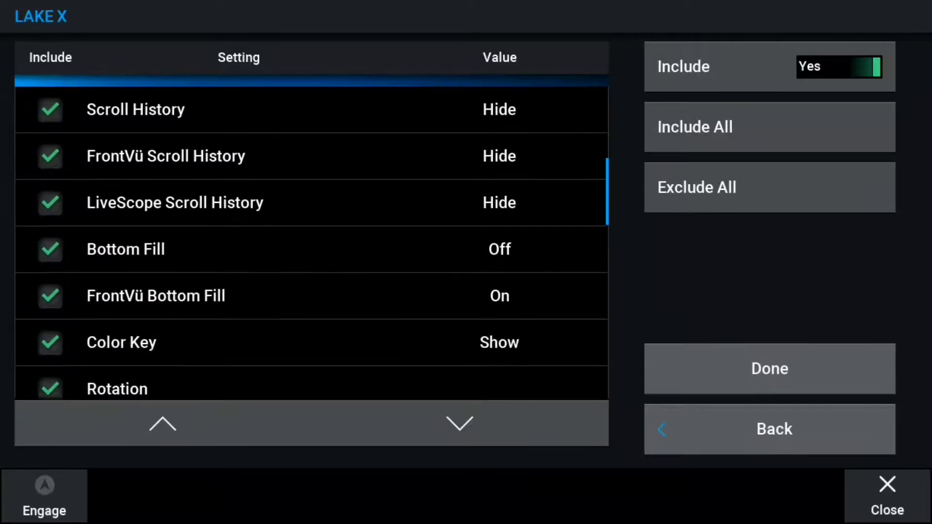
scroll(311, 240, "down", 3)
scroll(311, 241, "down", 3)
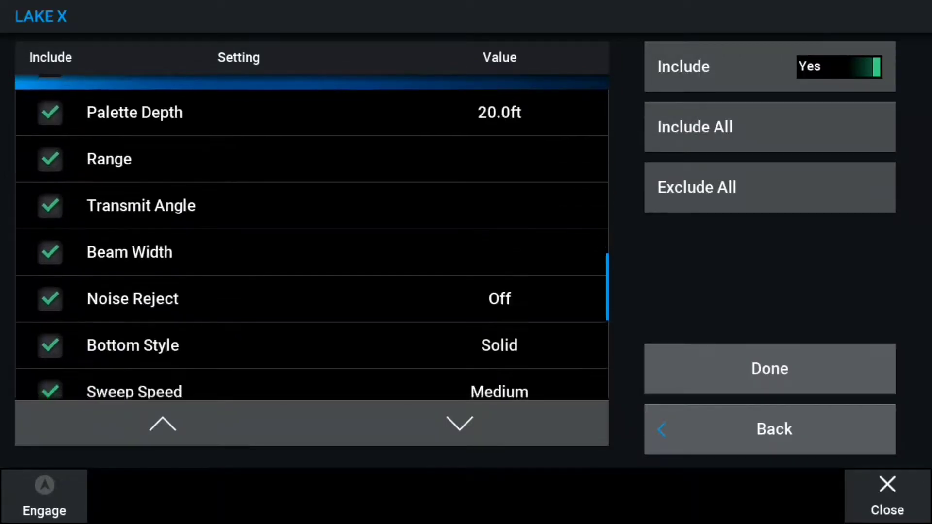
scroll(311, 240, "down", 3)
scroll(311, 241, "down", 3)
left_click(769, 368)
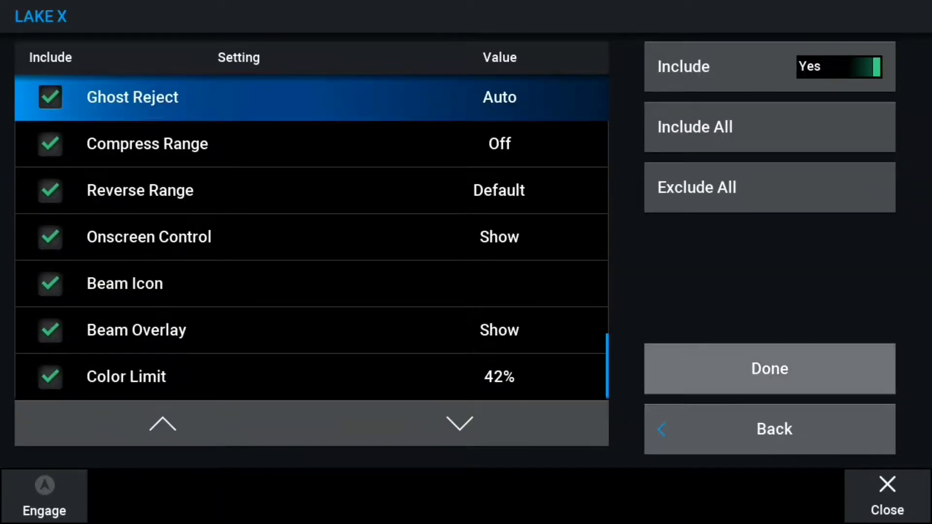
left_click(791, 426)
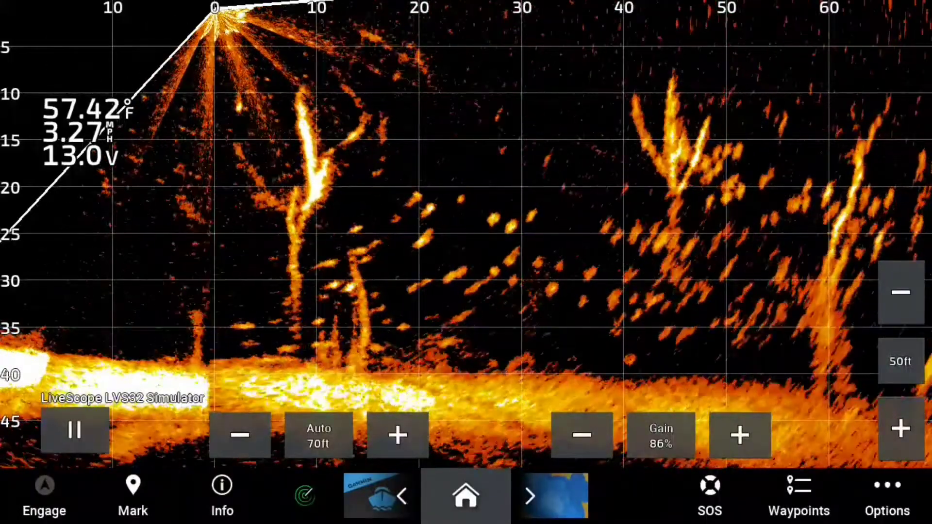
Step: Set the sonar gain to 81%
left_click(887, 495)
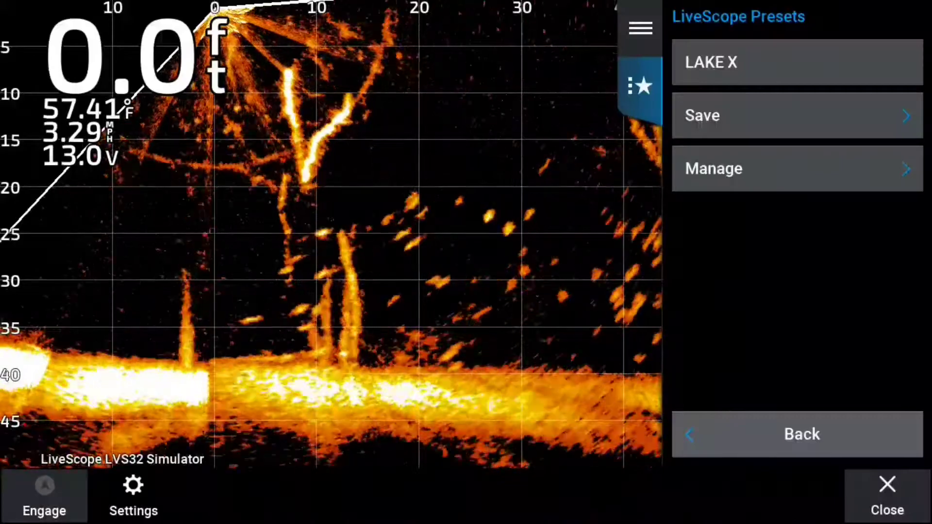
left_click(639, 27)
left_click_drag(746, 155, 745, 164)
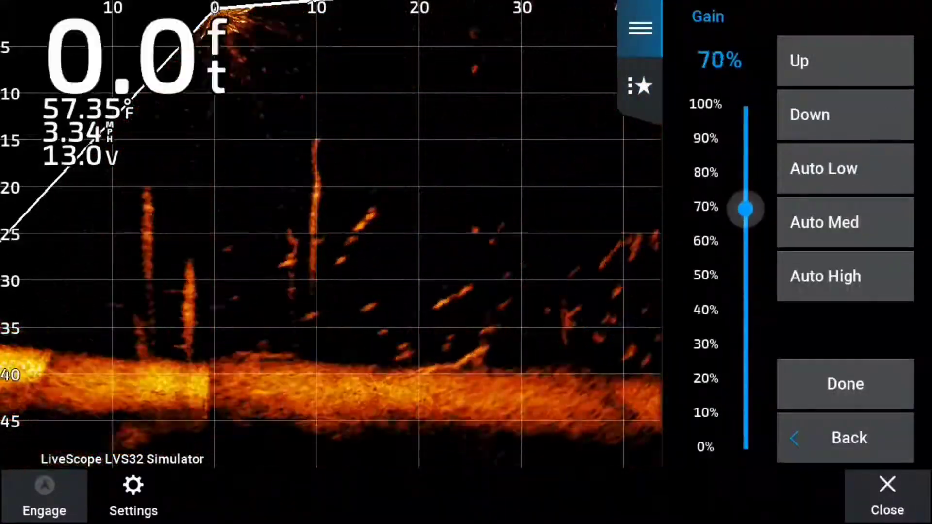
left_click_drag(746, 208, 746, 172)
left_click(887, 495)
left_click(639, 26)
Step: Shorten the forward range from 71 ft to about 60 ft
left_click(801, 166)
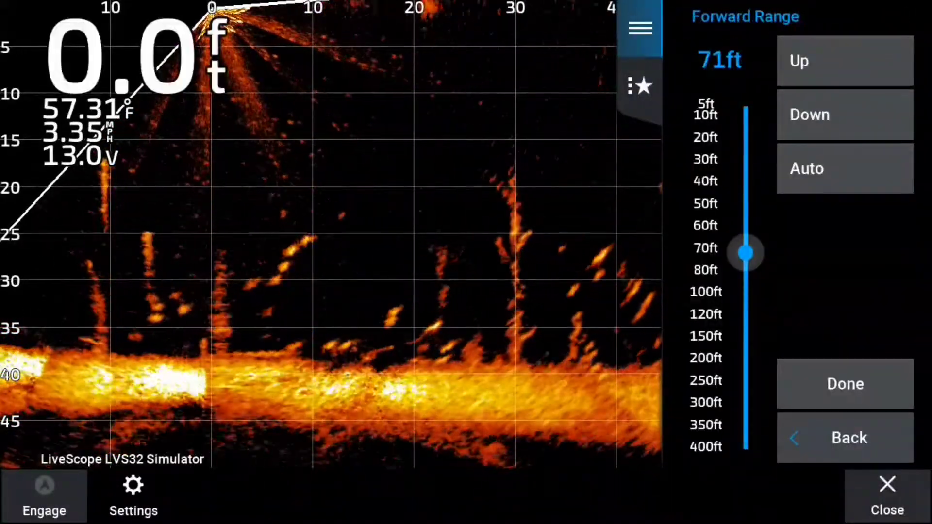
left_click(844, 62)
left_click(845, 384)
left_click(791, 270)
type("LAKE NU")
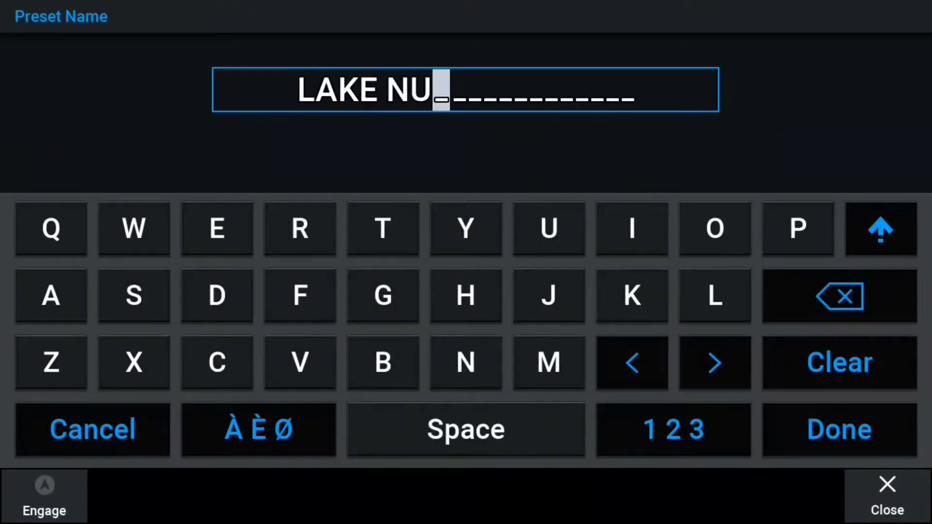
Step: Finish the preset name 'LAKE NUNYA' and confirm it to save
left_click(466, 362)
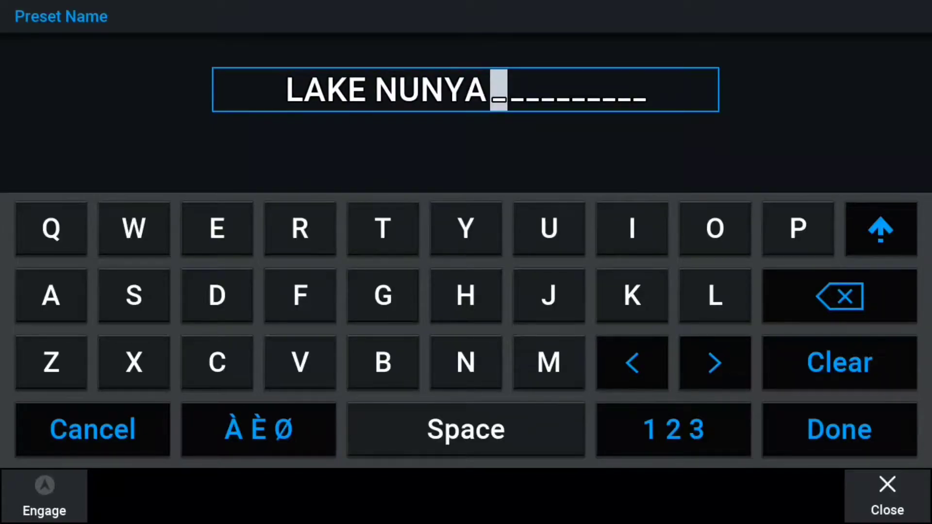
left_click(839, 430)
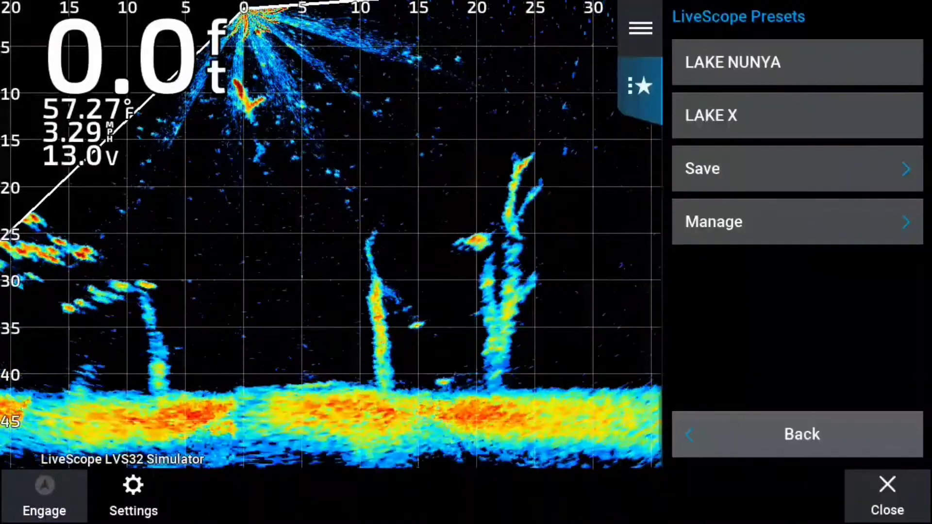
Step: Switch the sonar colour scheme to Lava and adjust the Color Gain setting
left_click(641, 27)
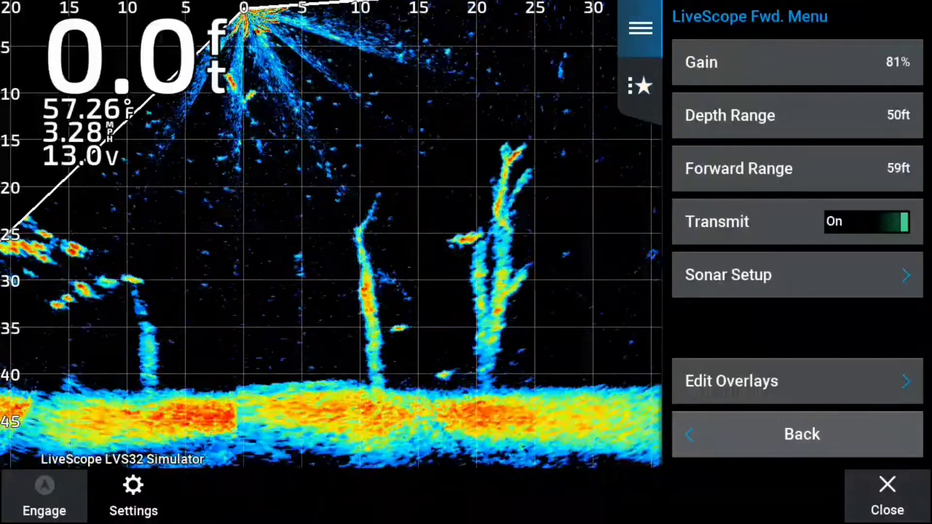
left_click(797, 273)
left_click(797, 62)
scroll(798, 219, "up", 1)
scroll(798, 219, "up", 5)
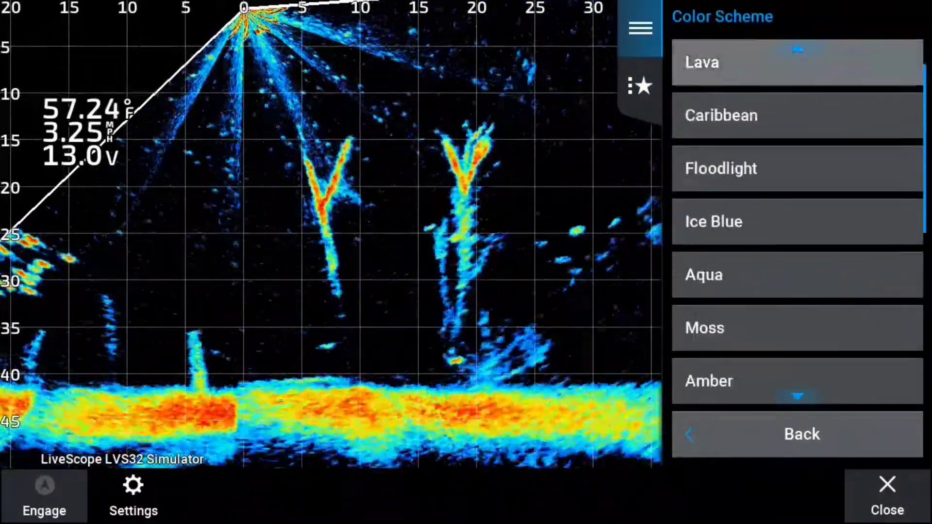
left_click(798, 62)
left_click(797, 115)
left_click(845, 383)
Step: Turn off Grid Overlay and Onscreen Control in the Layout settings
left_click(797, 381)
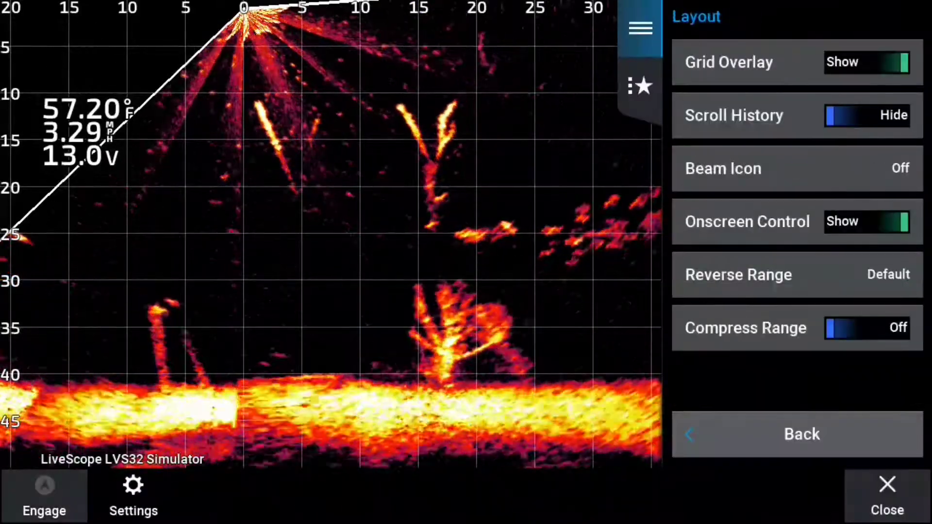
left_click(866, 62)
left_click(867, 222)
left_click(798, 275)
left_click(798, 168)
left_click(887, 495)
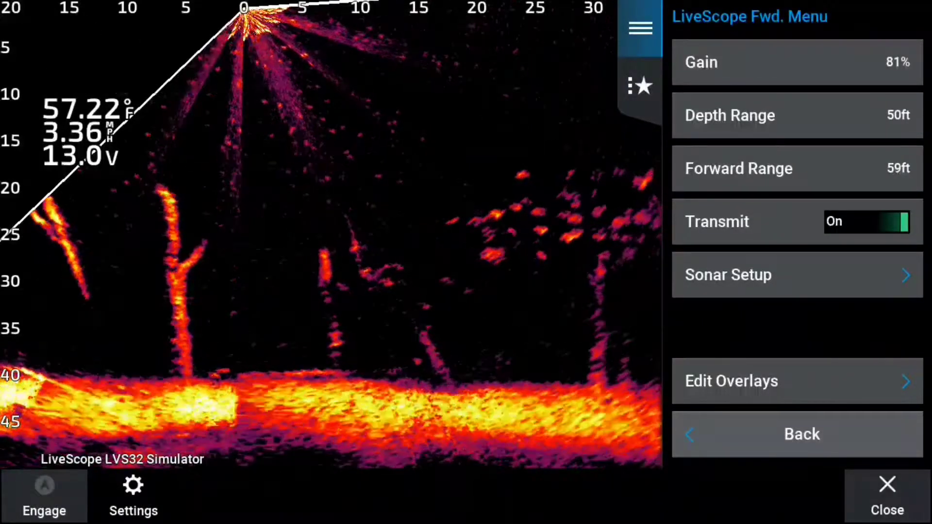
Step: Start a new preset and begin typing the name 'LAKE WISH'
left_click(640, 86)
left_click(797, 169)
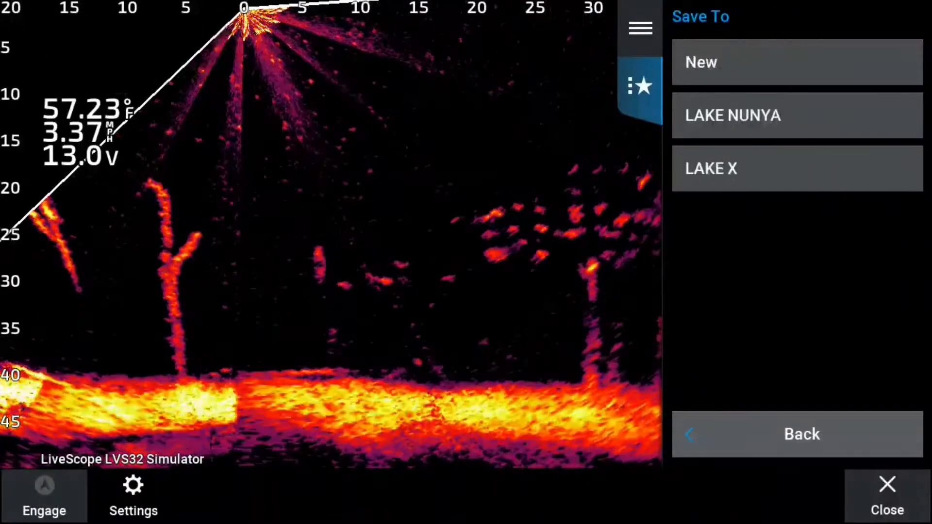
left_click(797, 62)
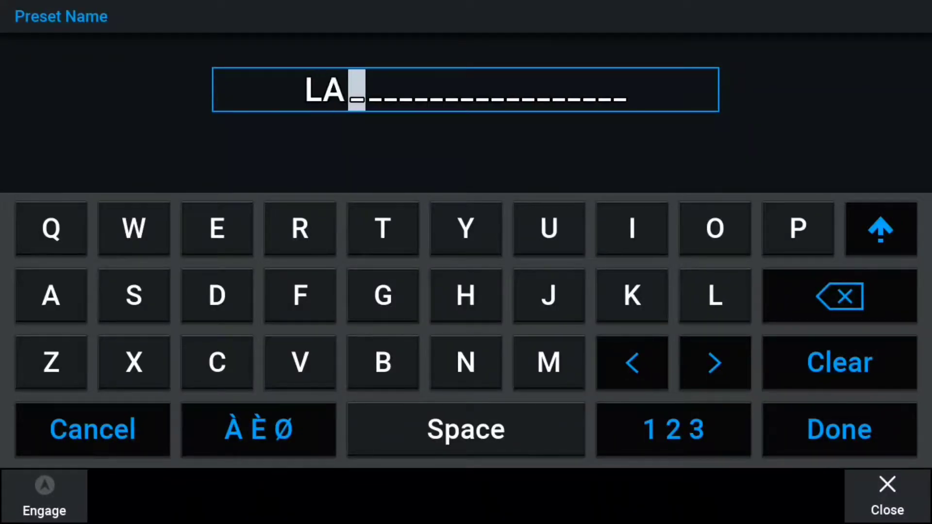
left_click(466, 430)
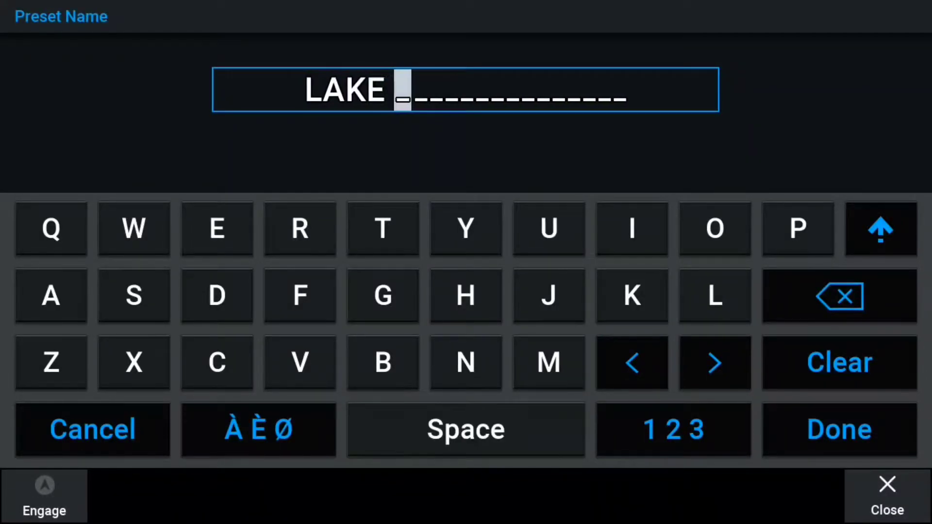
left_click(135, 229)
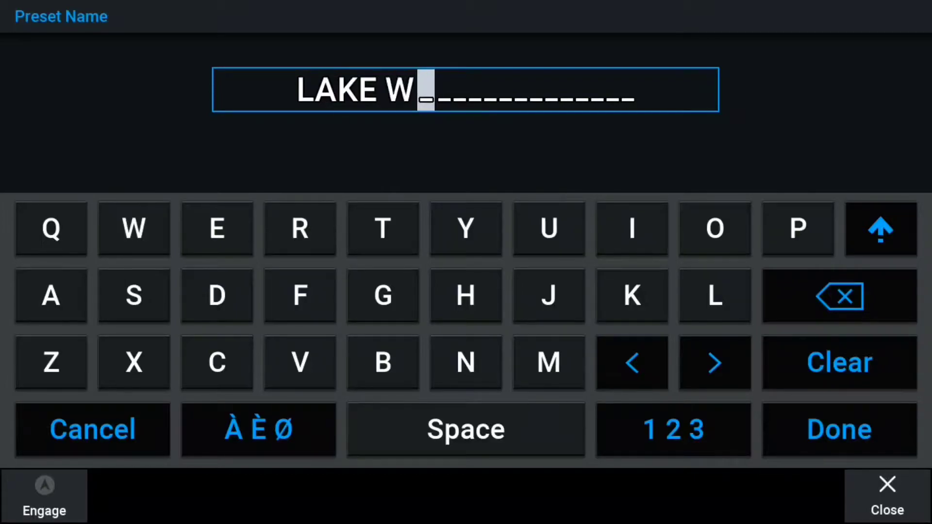
left_click(134, 295)
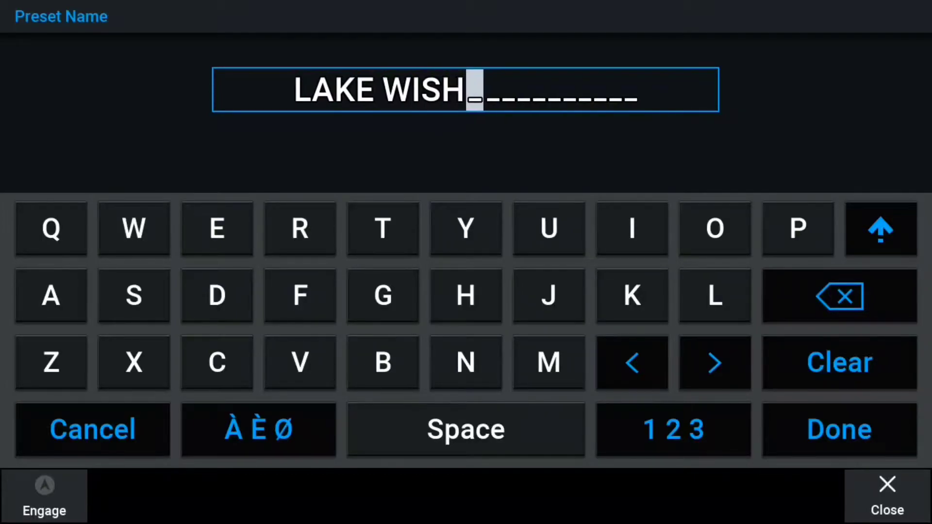
Step: Complete the name 'LAKE WISH U KNEW' and save the preset
left_click(466, 429)
left_click(548, 229)
left_click(466, 429)
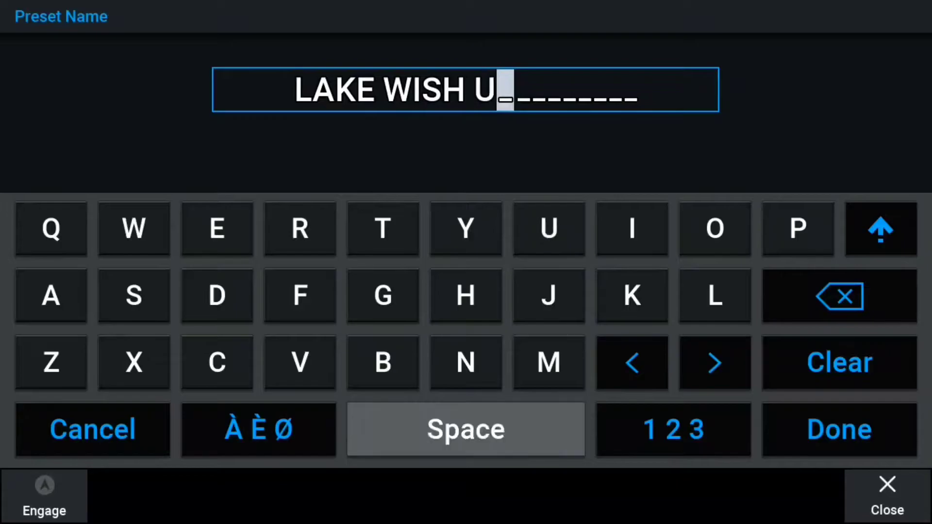
left_click(631, 295)
left_click(217, 230)
left_click(134, 229)
type("KNEW")
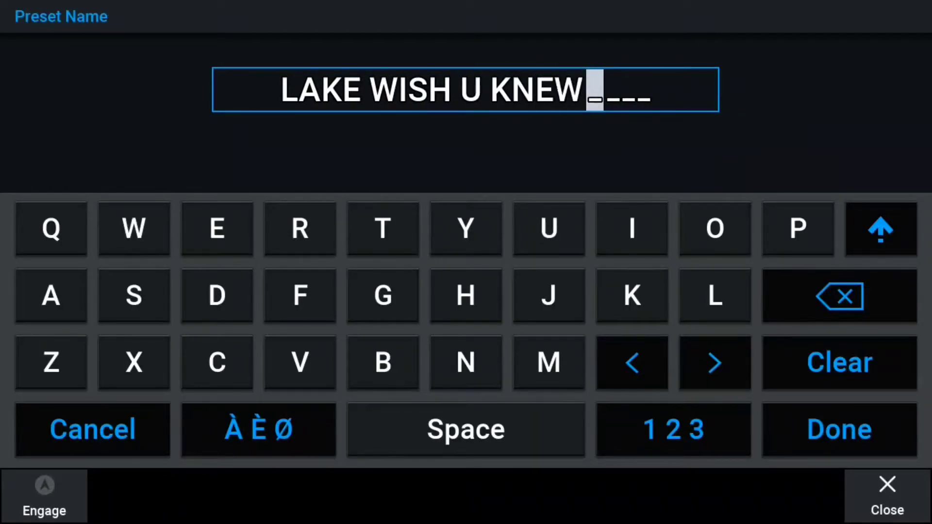
left_click(838, 430)
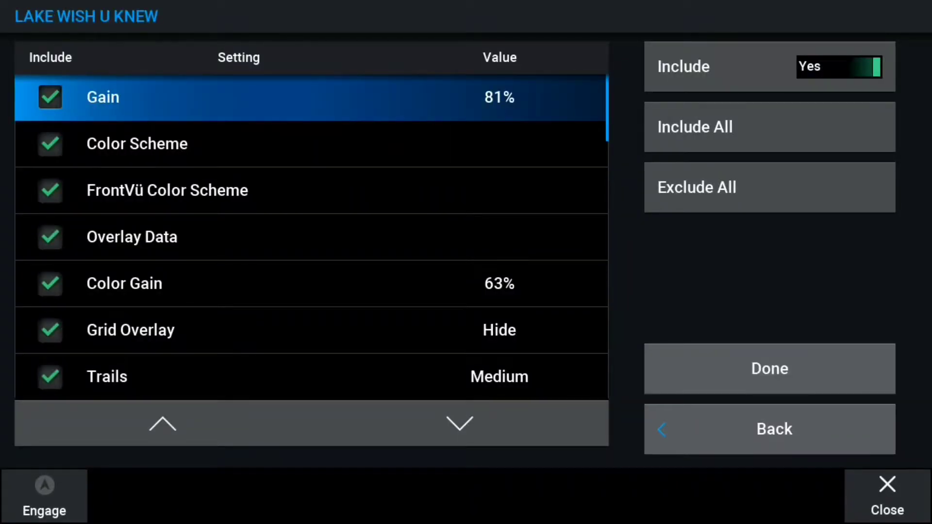
scroll(311, 237, "down", 10)
scroll(312, 236, "down", 10)
scroll(312, 236, "down", 2)
left_click(769, 368)
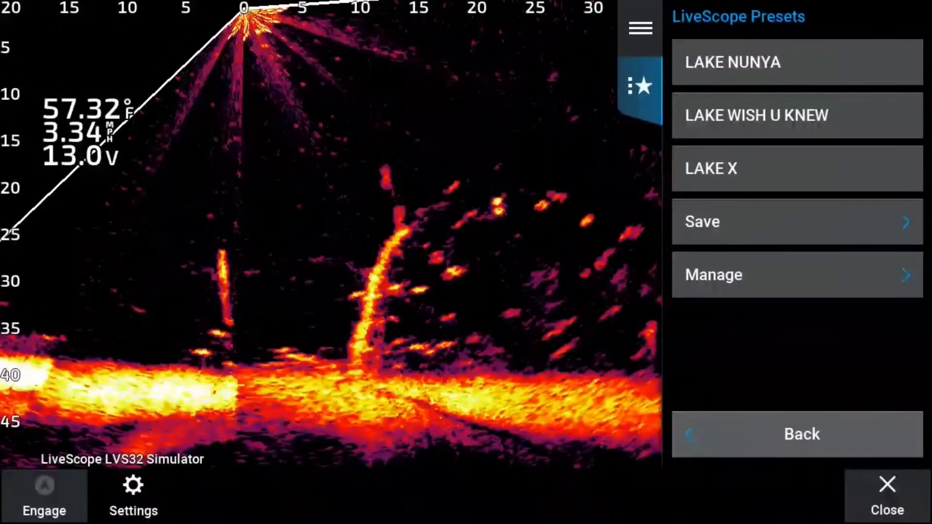
Step: Load LAKE NUNYA, then the other saved presets, ending on Lava at 86% gain
left_click(797, 62)
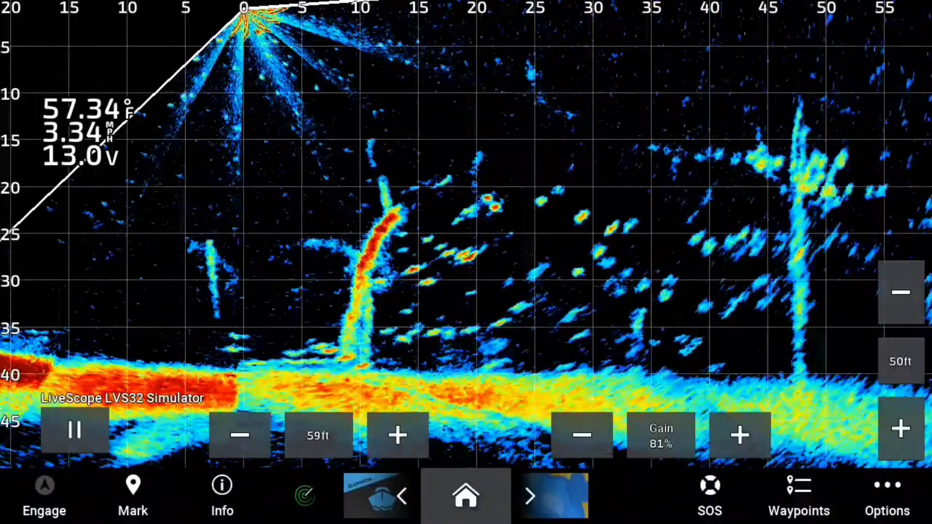
left_click(887, 495)
left_click(798, 118)
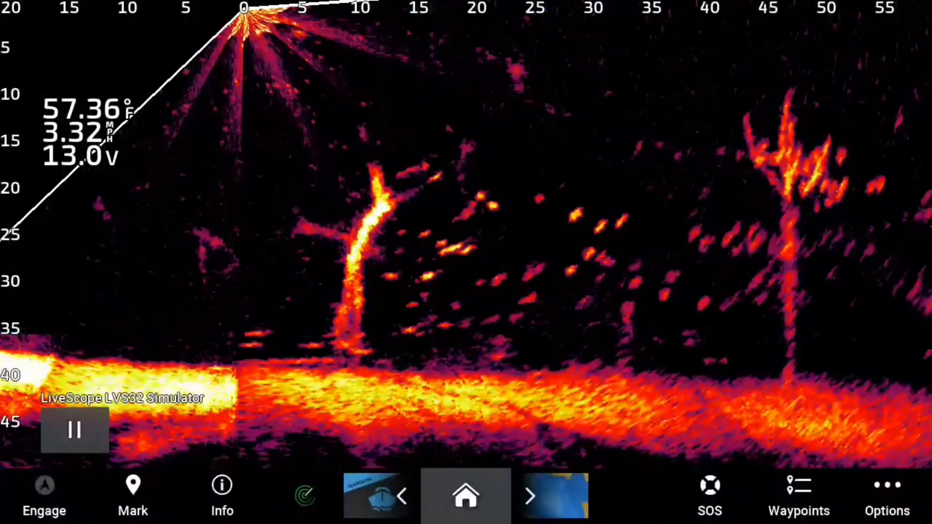
left_click(886, 495)
left_click(797, 167)
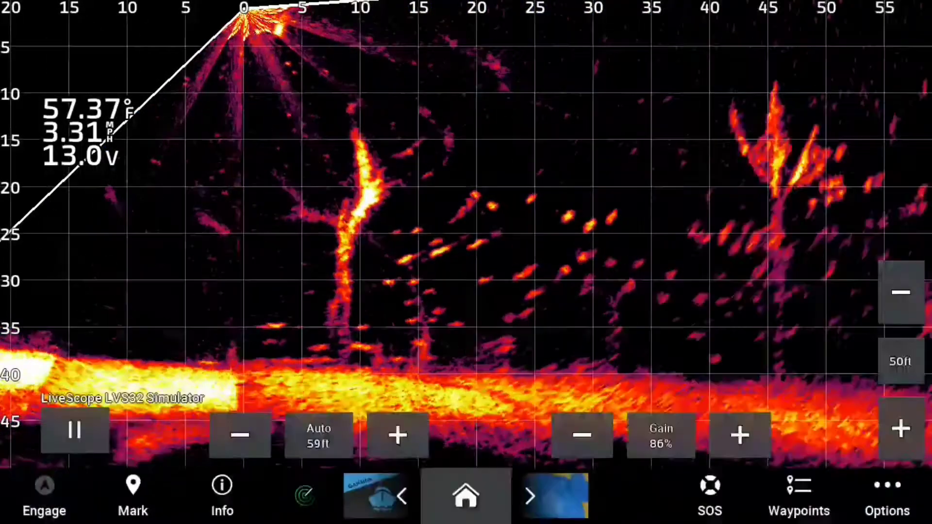